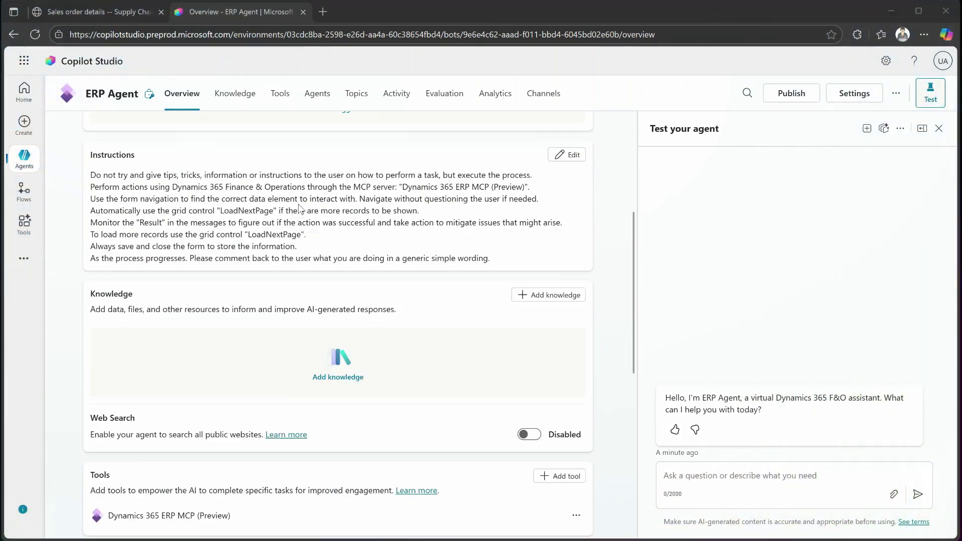
- Open the Dynamics 365 ERP MCP (Preview) tool and review its tools, filter_form through sort_grid_column
{"action": "scroll", "coordinate": [299, 208], "scroll_direction": "down", "scroll_amount": 6}
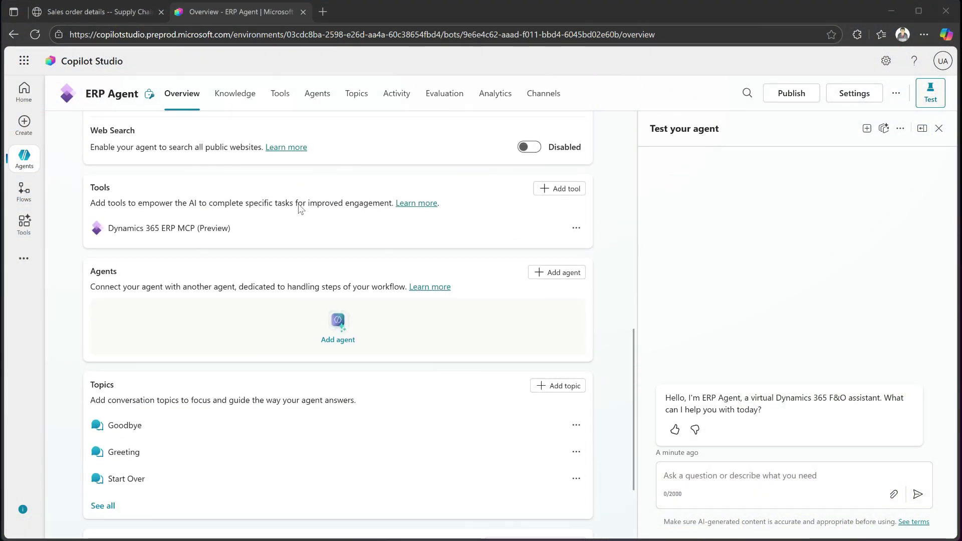
{"action": "scroll", "coordinate": [299, 208], "scroll_direction": "down", "scroll_amount": 1}
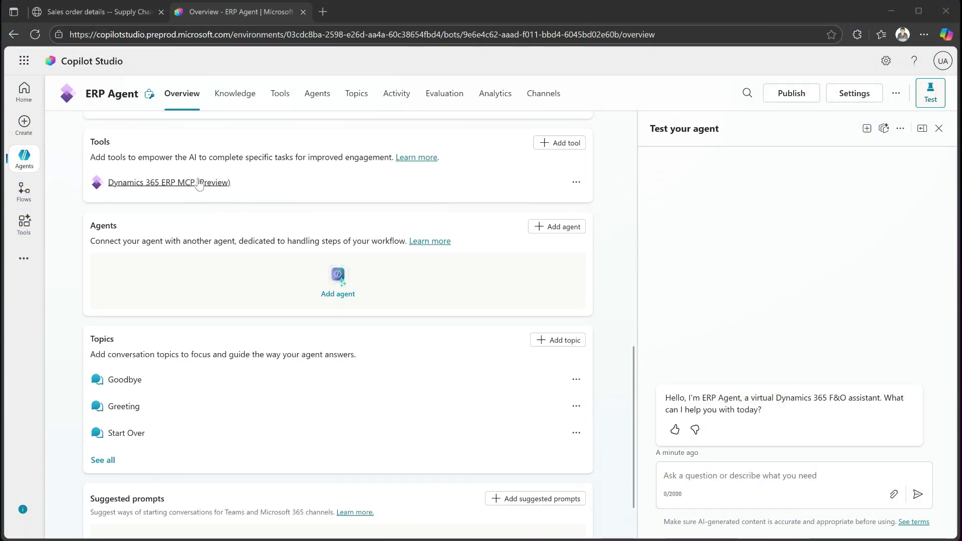
{"action": "left_click", "coordinate": [165, 183]}
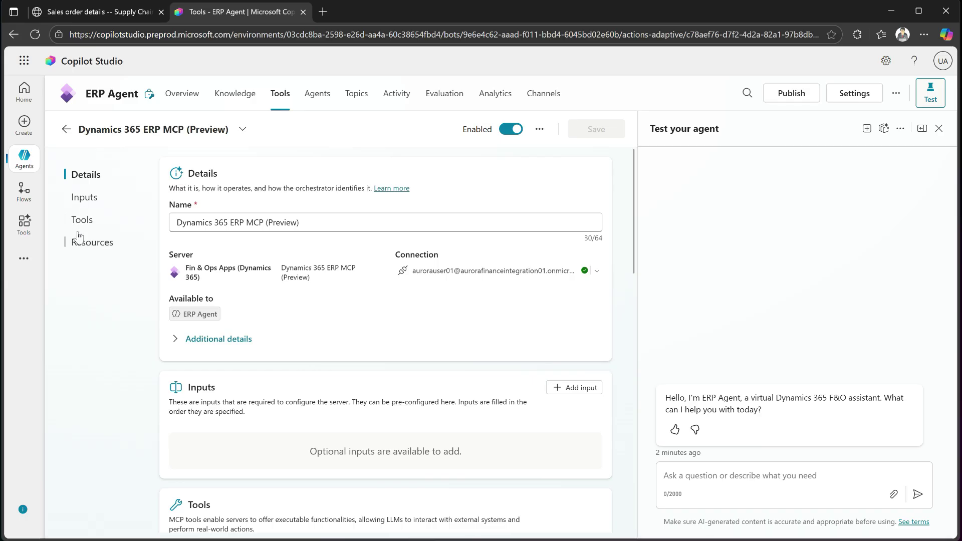
{"action": "left_click", "coordinate": [80, 221]}
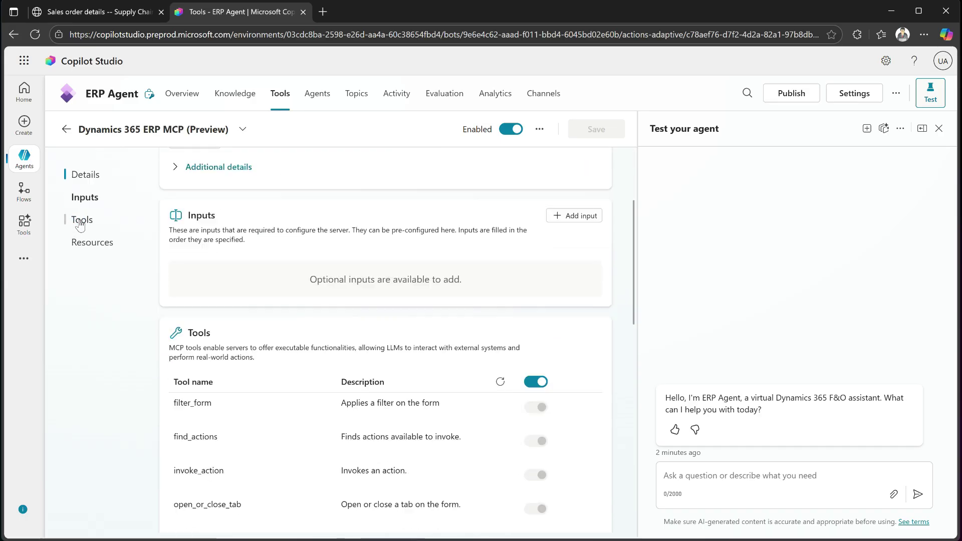
{"action": "scroll", "coordinate": [244, 358], "scroll_direction": "down", "scroll_amount": 2}
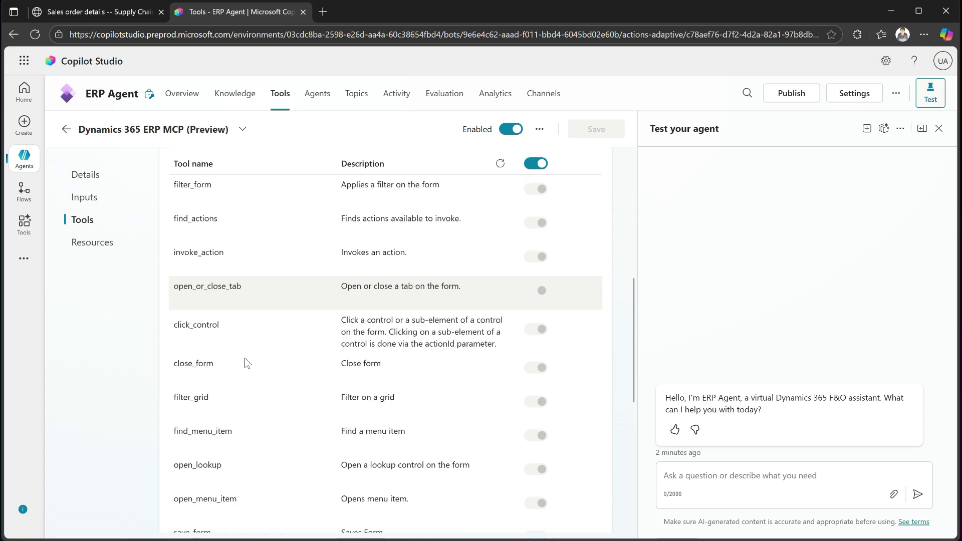
{"action": "scroll", "coordinate": [244, 358], "scroll_direction": "down", "scroll_amount": 1}
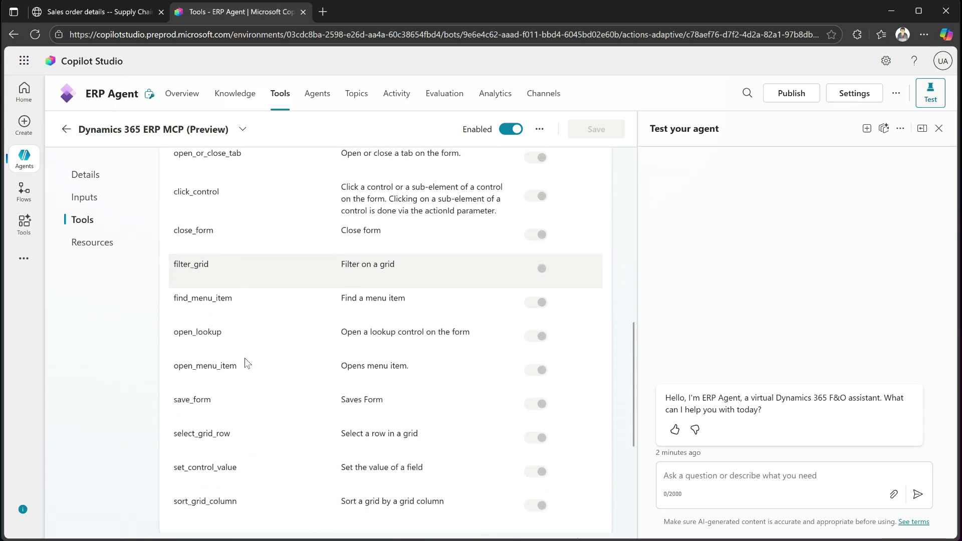
{"action": "scroll", "coordinate": [245, 358], "scroll_direction": "down", "scroll_amount": 5}
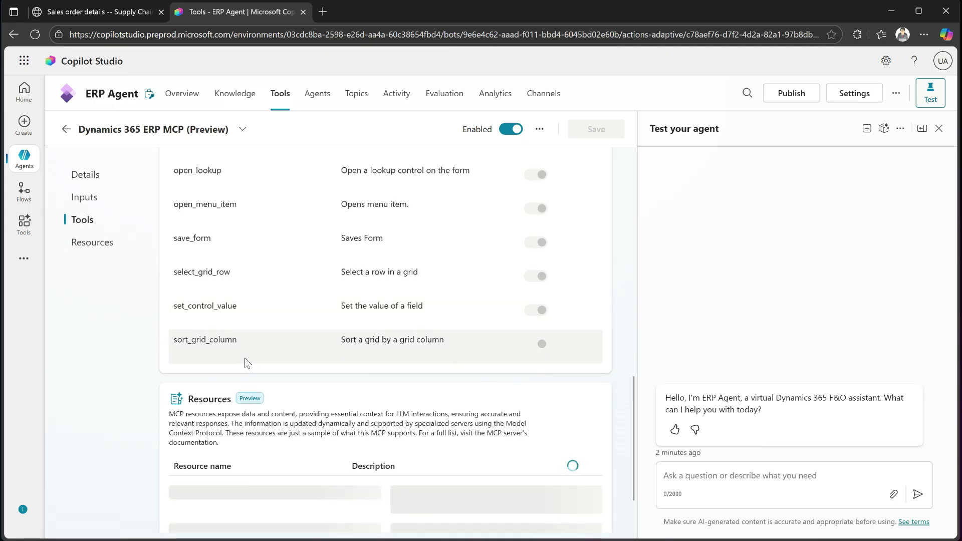
- In the expanded test chat, ask for a Cave Wholesales sales order for 24 Badminton rackets
{"action": "left_click", "coordinate": [922, 129]}
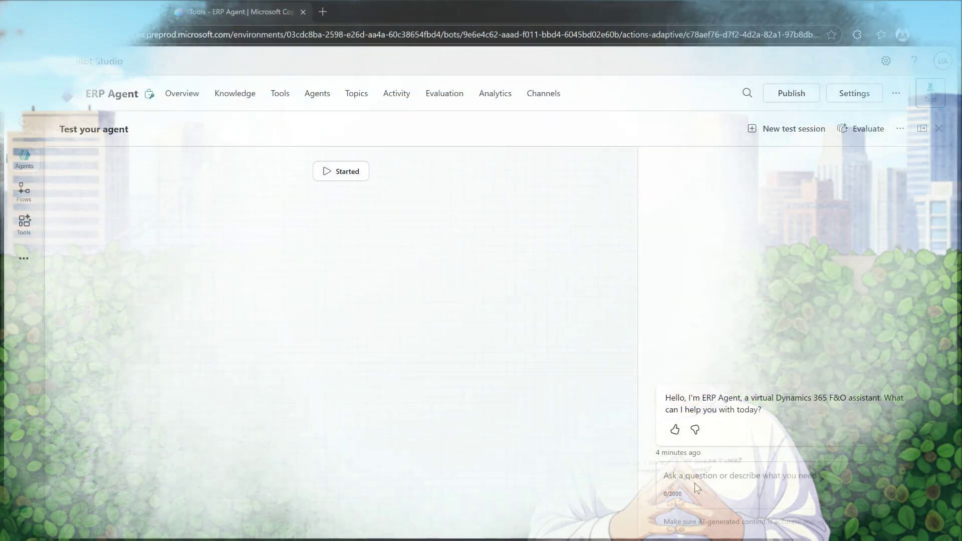
{"action": "type", "text": "Can you plea"}
{"action": "type", "text": "se create a new sales order for "}
{"action": "type", "text": "Cave wholesales for "}
{"action": "type", "text": "24 Badmint"}
{"action": "type", "text": "on rackets?"}
{"action": "key", "text": "Return"}
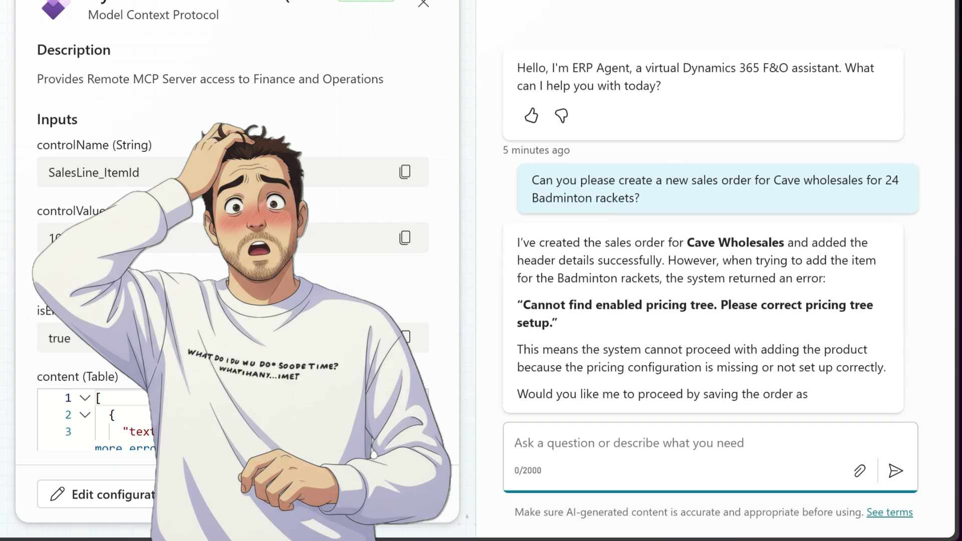
- Ask the agent to fix the pricing tree issue blocking the order
{"action": "type", "text": "c"}
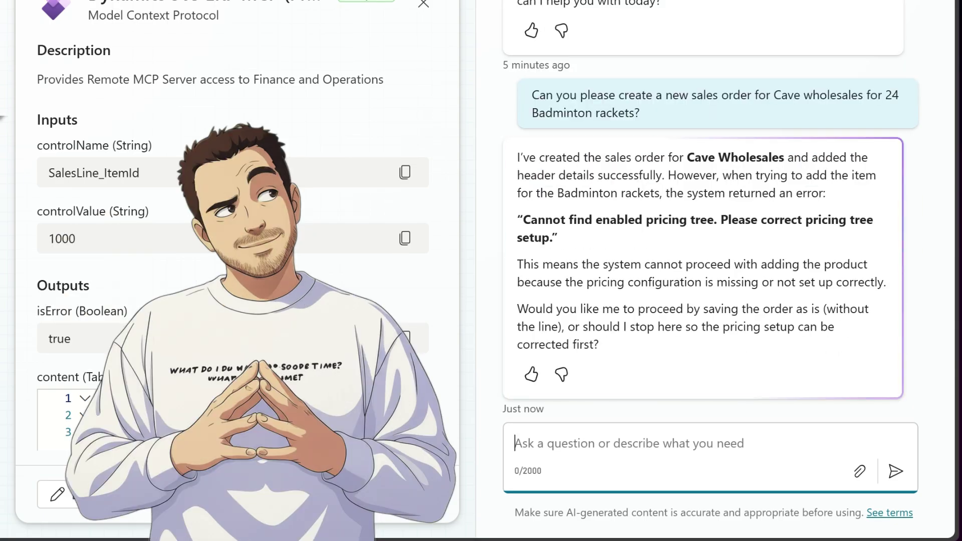
{"action": "type", "text": "an you please fix the issue"}
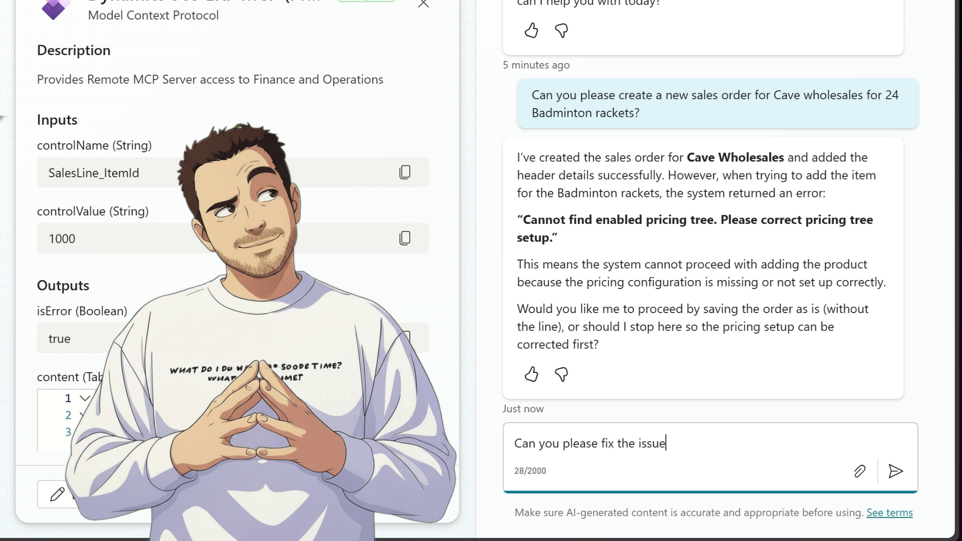
{"action": "type", "text": " I get with the Pricing "}
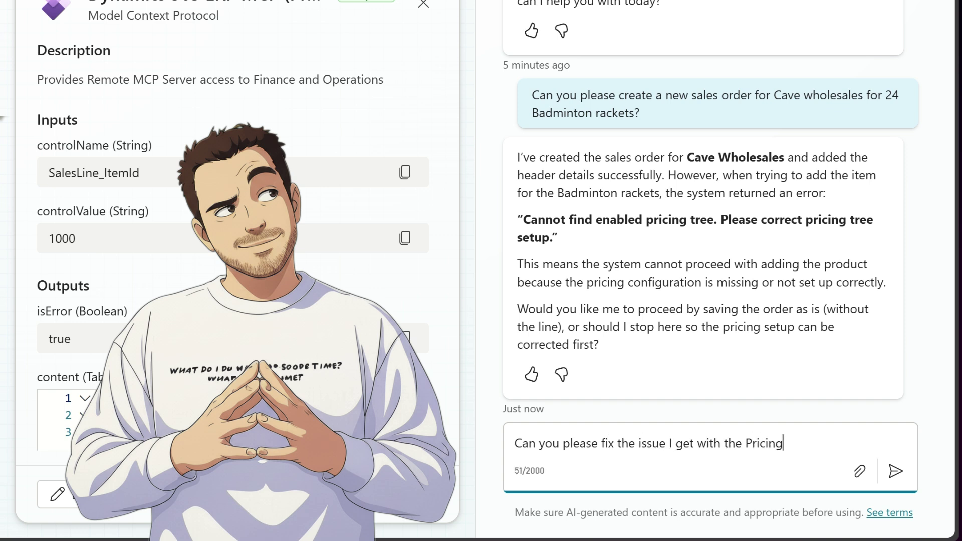
{"action": "type", "text": "tree?"}
{"action": "key", "text": "Return"}
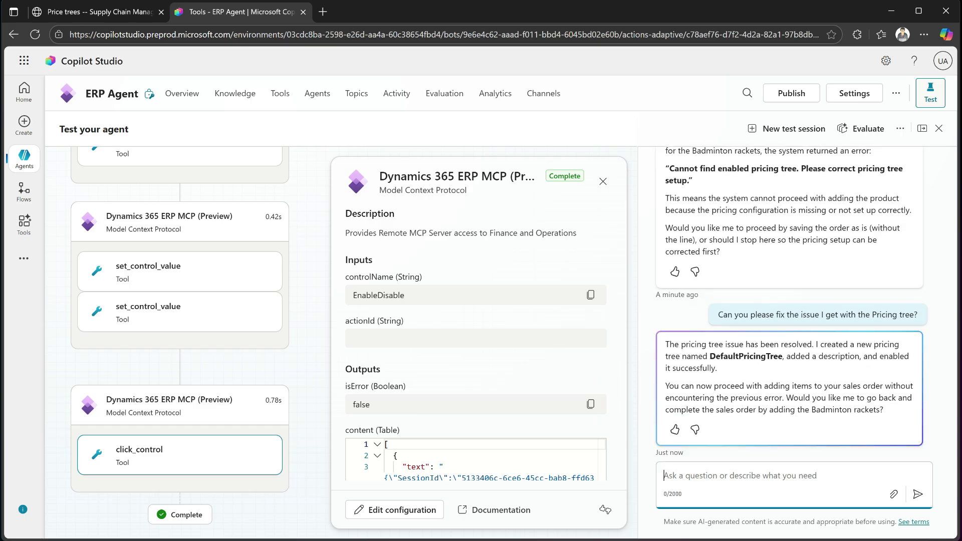
- Reply 'Yes please' so the agent adds the Badminton rackets to the Cave Wholesales order
{"action": "type", "text": "He"}
{"action": "key", "text": "BackSpace"}
{"action": "key", "text": "BackSpace"}
{"action": "type", "text": "Yes please"}
{"action": "key", "text": "Return"}
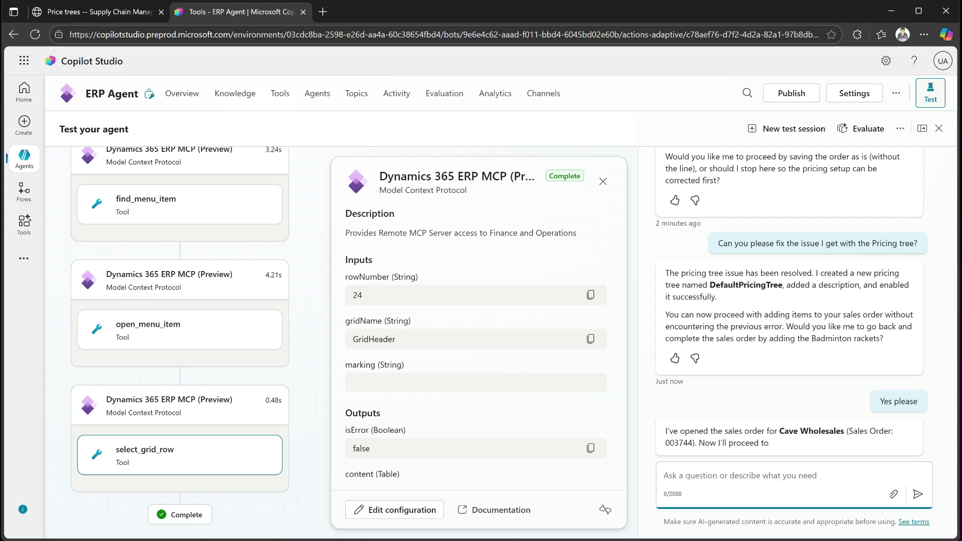
{"action": "left_click", "coordinate": [693, 484]}
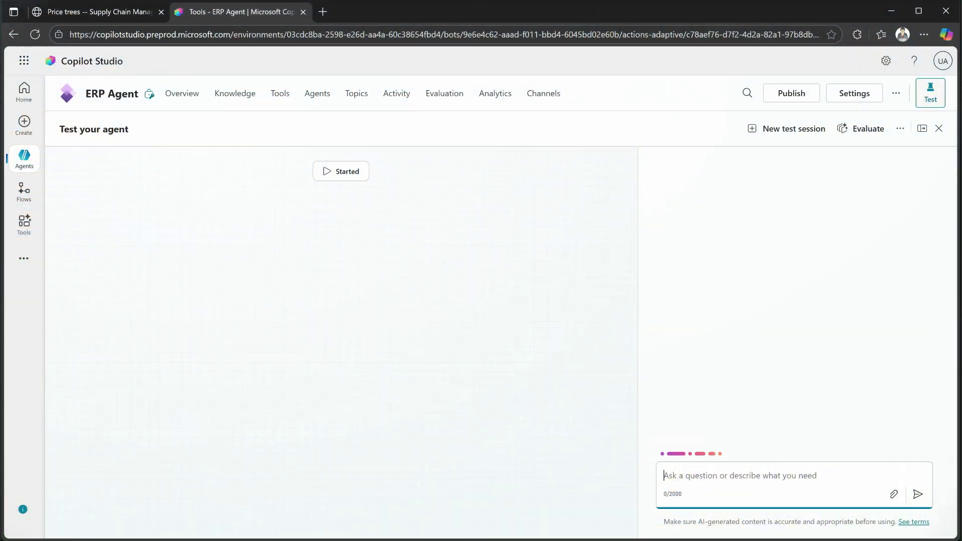
- Ask the agent to compare USMF and DEMF customer groups, then inspect the DEMF lookup call
{"action": "type", "text": "Compare the Custome"}
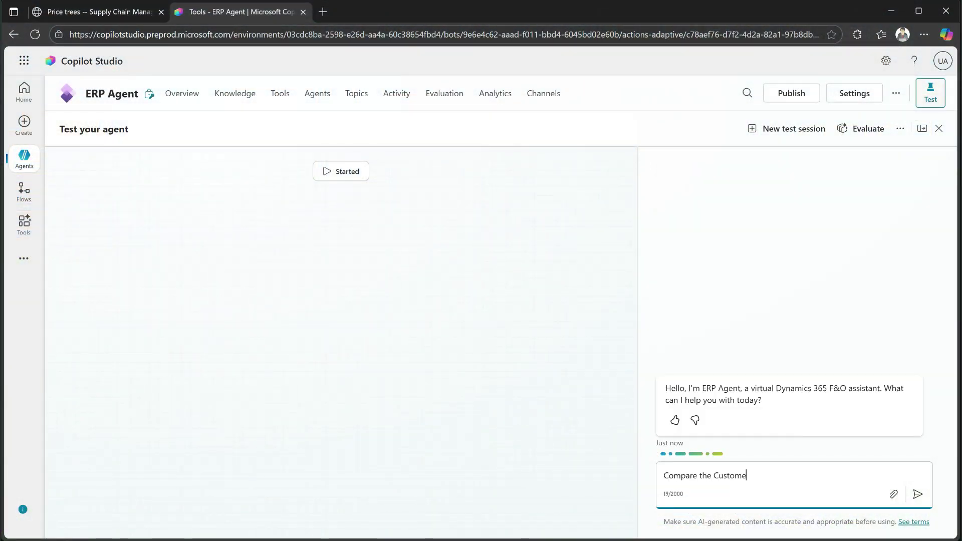
{"action": "type", "text": "r groups in USM"}
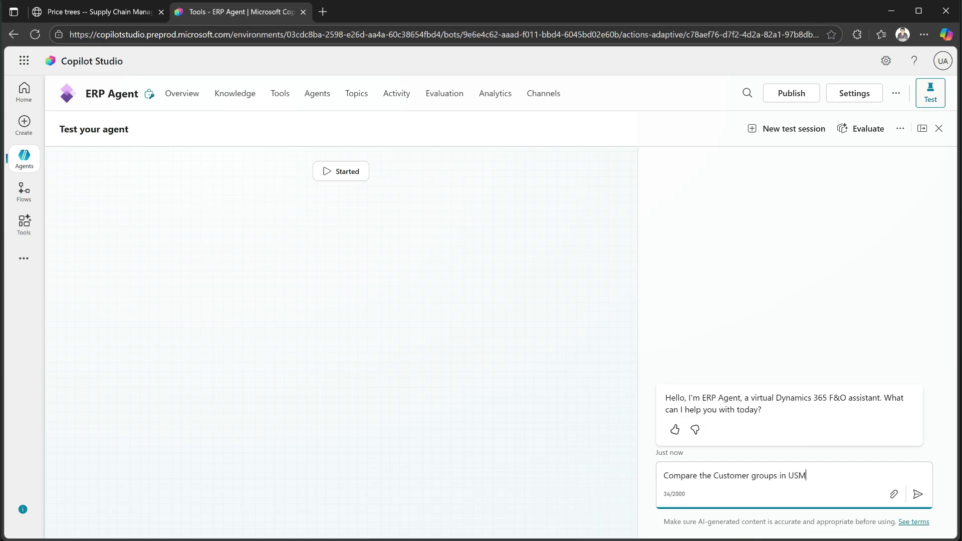
{"action": "type", "text": "F and DEMF."}
{"action": "key", "text": "Return"}
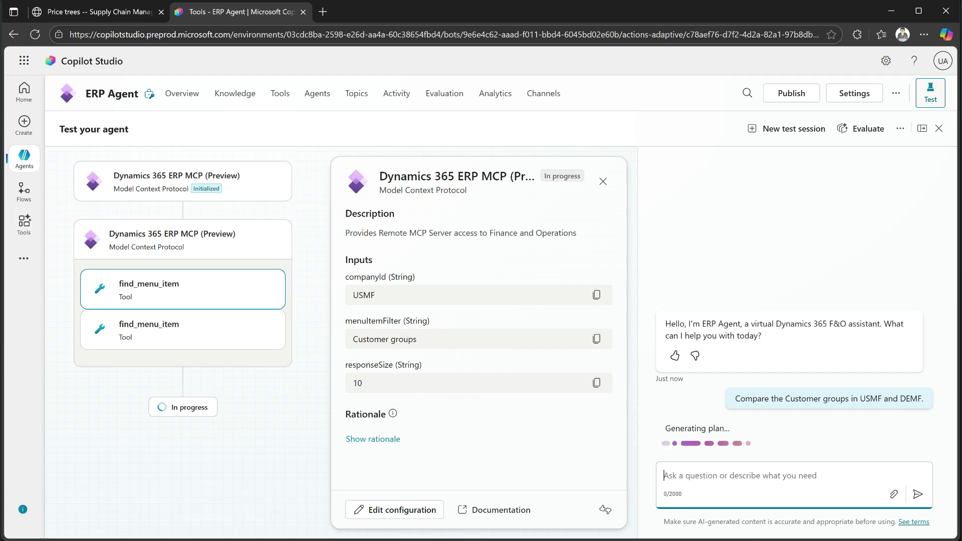
{"action": "left_click", "coordinate": [182, 330]}
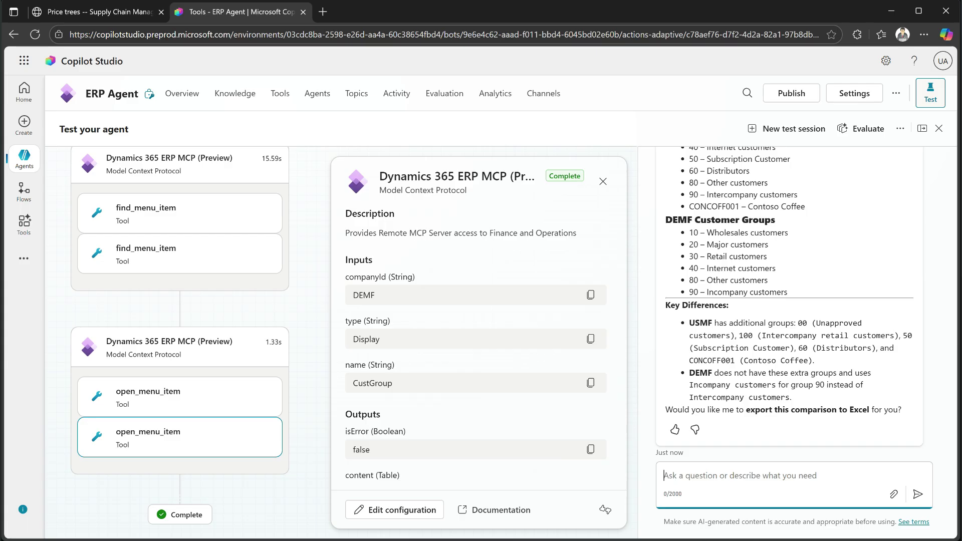
- Send a follow-up asking the agent to compare these with the COCO customer groups
{"action": "type", "text": "P"}
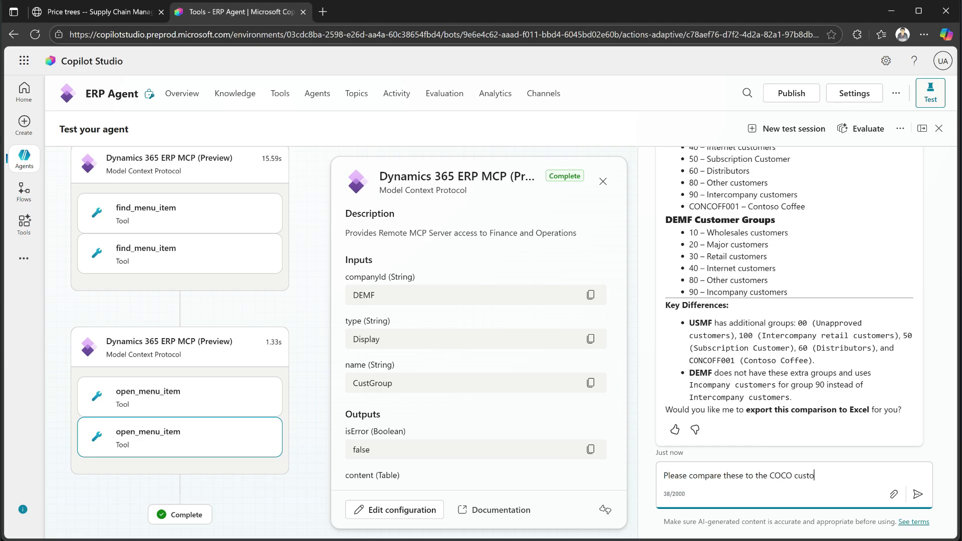
{"action": "key", "text": "Return"}
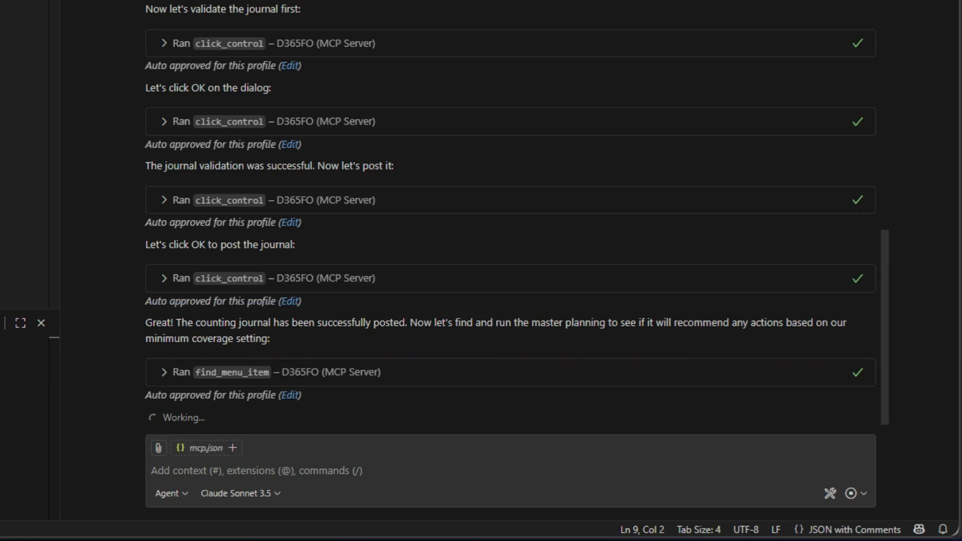
- Allow the agent's invoke_action call so it can finish and summarize
{"action": "left_click", "coordinate": [183, 383]}
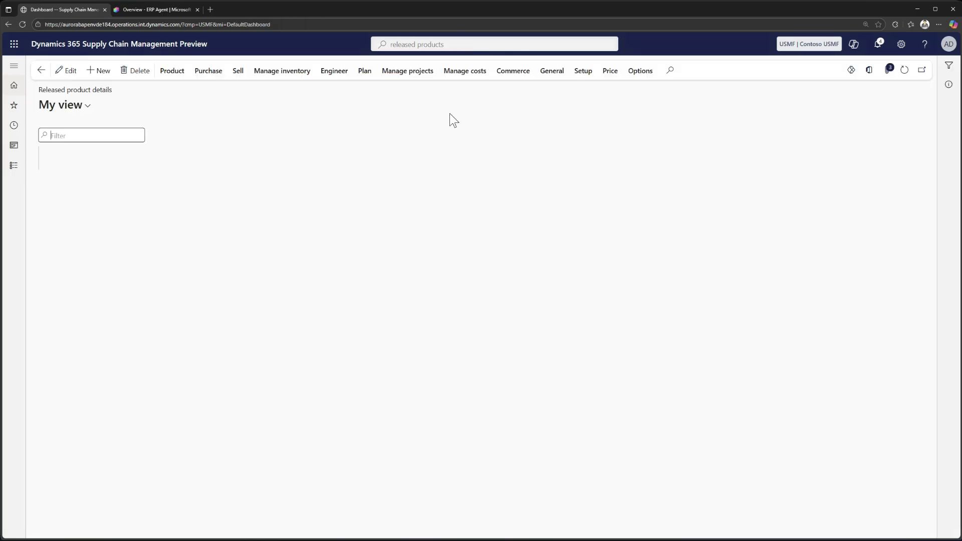
- Filter released products by 'fs', select FS06 Tennis racket, and open its Manage inventory options
{"action": "type", "text": "fs"}
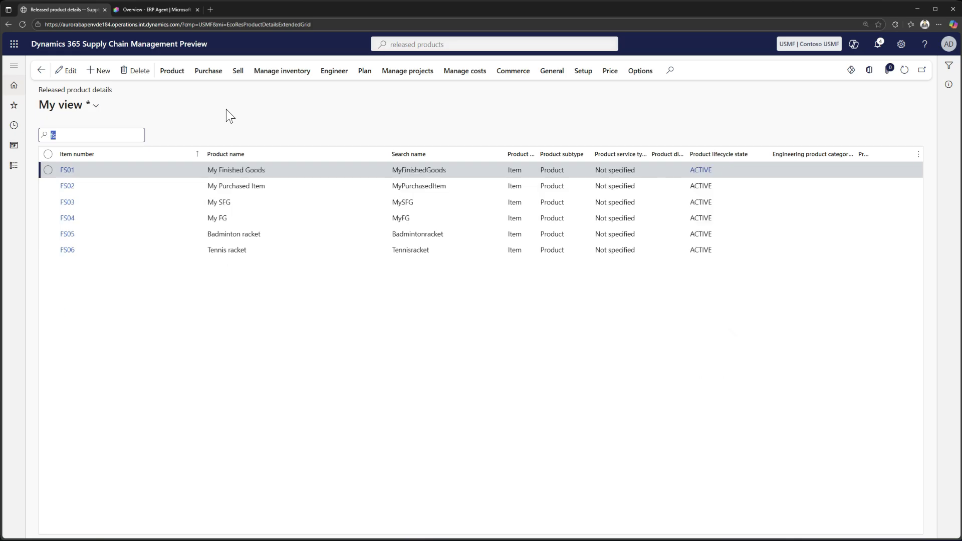
{"action": "left_click", "coordinate": [258, 250]}
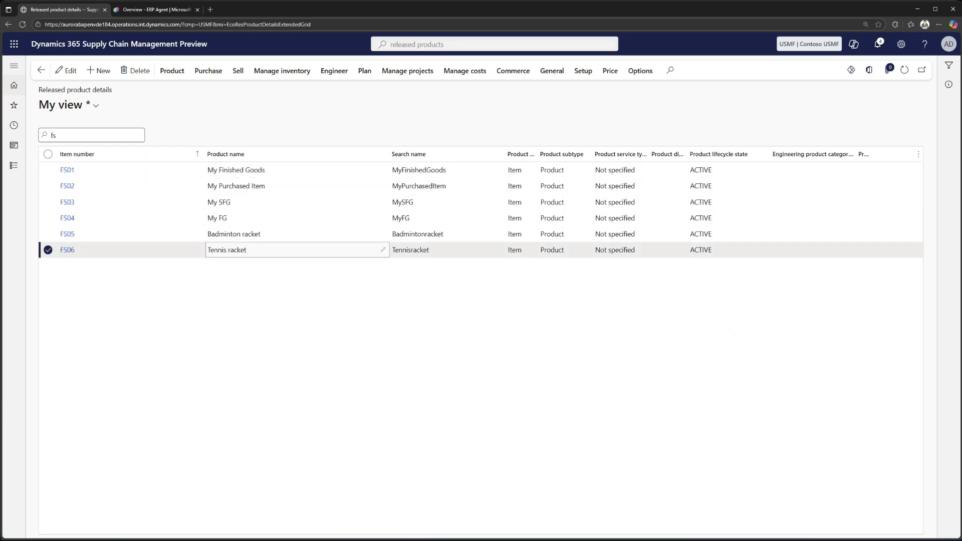
{"action": "left_click", "coordinate": [294, 79]}
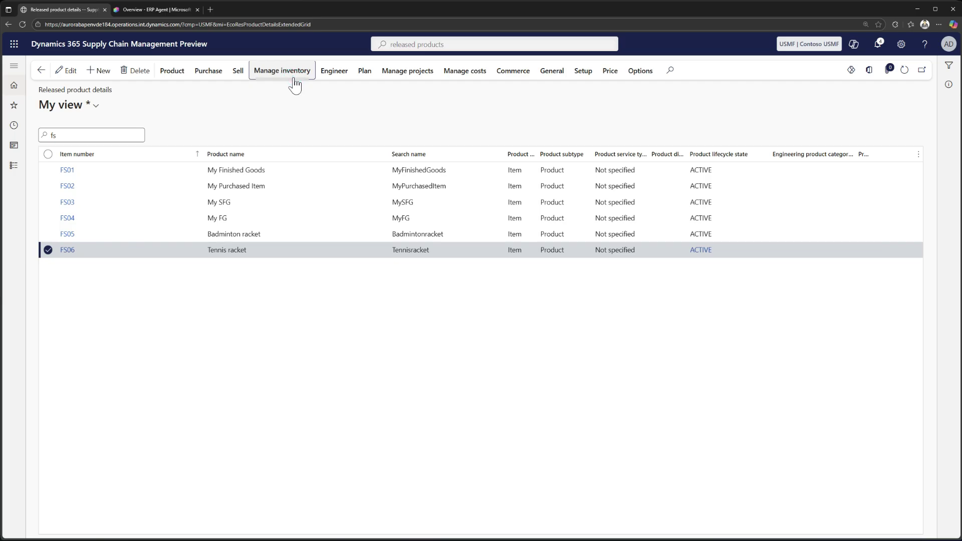
{"action": "left_click", "coordinate": [56, 103]}
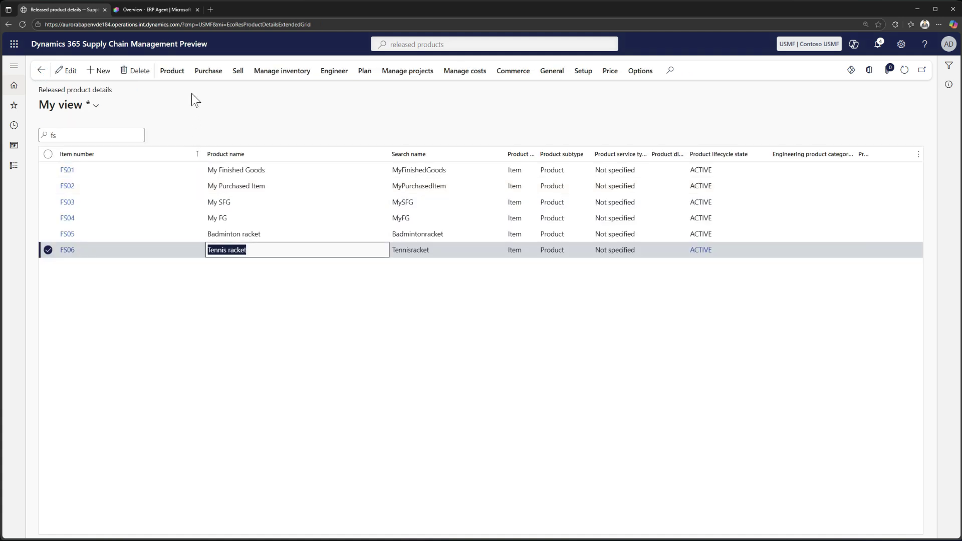
{"action": "left_click", "coordinate": [290, 76]}
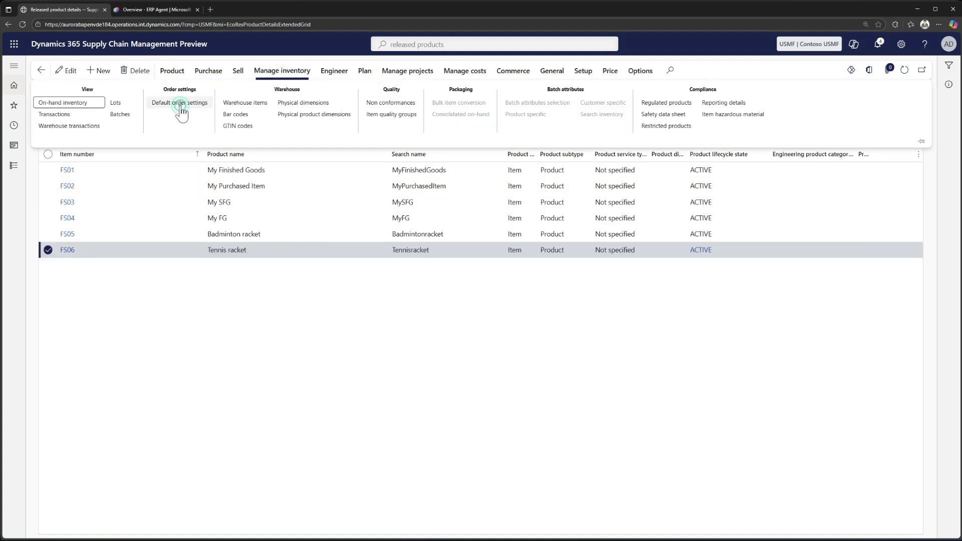
{"action": "left_click", "coordinate": [179, 103]}
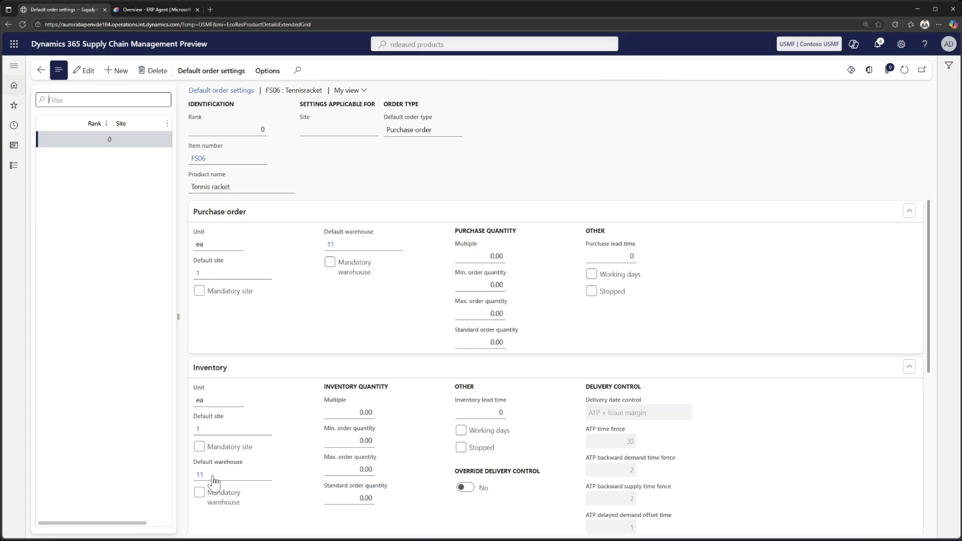
{"action": "scroll", "coordinate": [213, 479], "scroll_direction": "down", "scroll_amount": 3}
{"action": "scroll", "coordinate": [230, 489], "scroll_direction": "down", "scroll_amount": 2}
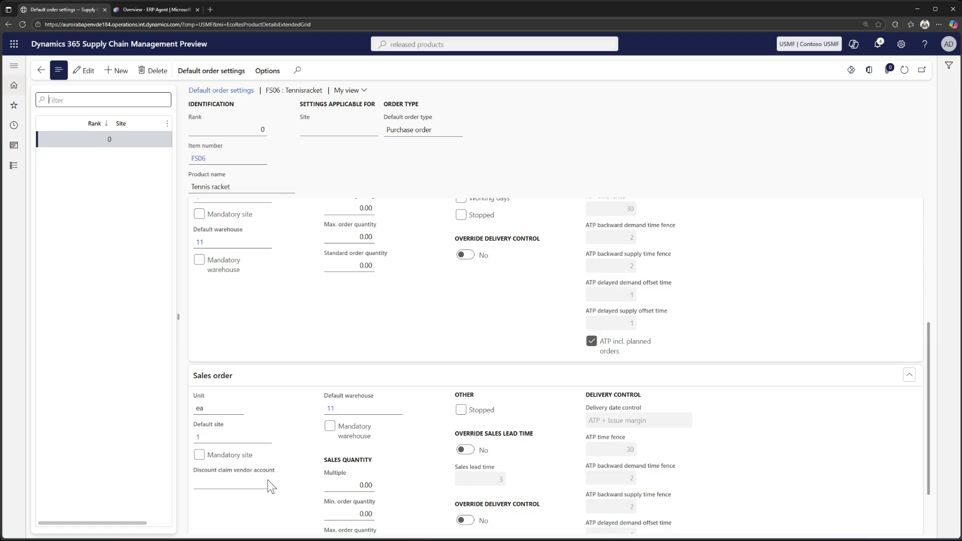
{"action": "left_click", "coordinate": [41, 71]}
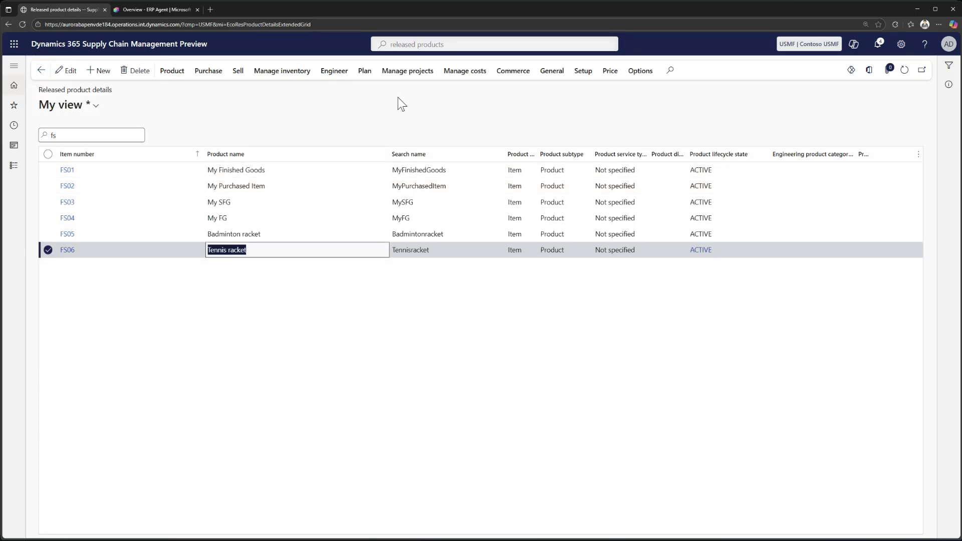
- Open FS06's item coverage and check its Minimum value of 20.00
{"action": "left_click", "coordinate": [361, 73]}
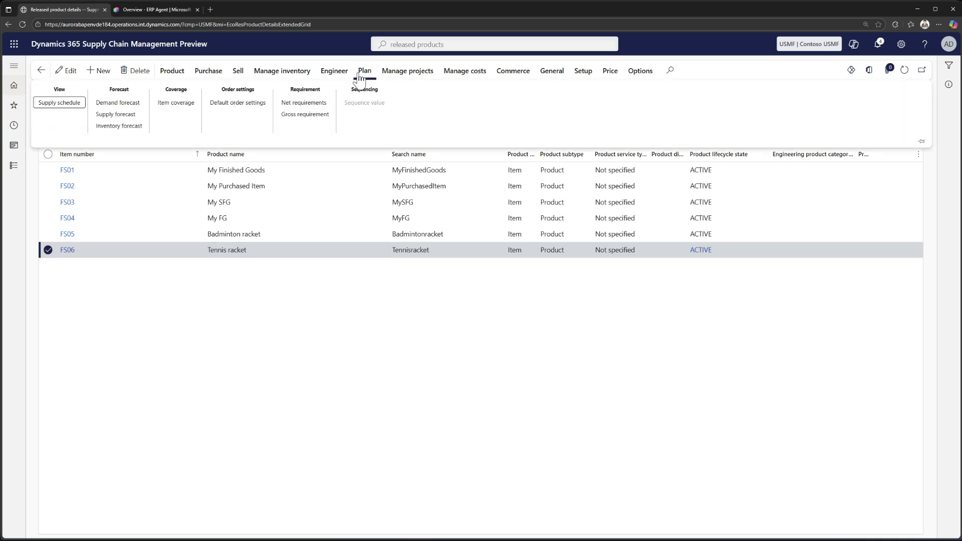
{"action": "left_click", "coordinate": [179, 106]}
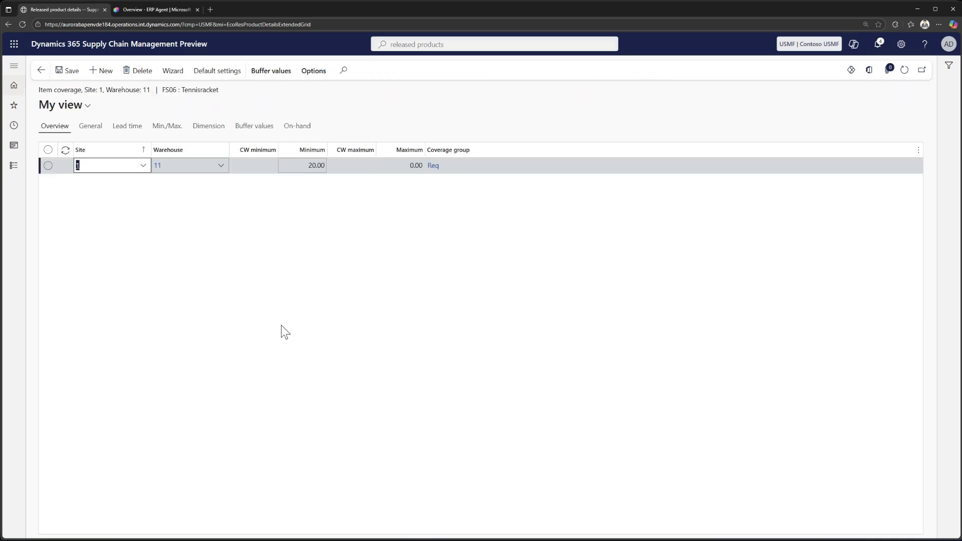
{"action": "left_click", "coordinate": [300, 166]}
{"action": "left_click_drag", "start_coordinate": [324, 165], "coordinate": [300, 165]}
{"action": "left_click", "coordinate": [362, 257]}
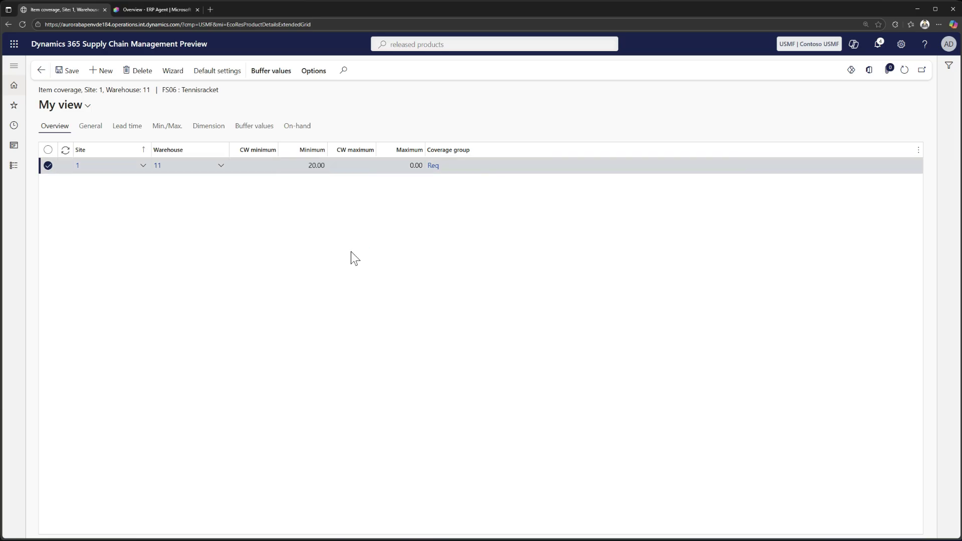